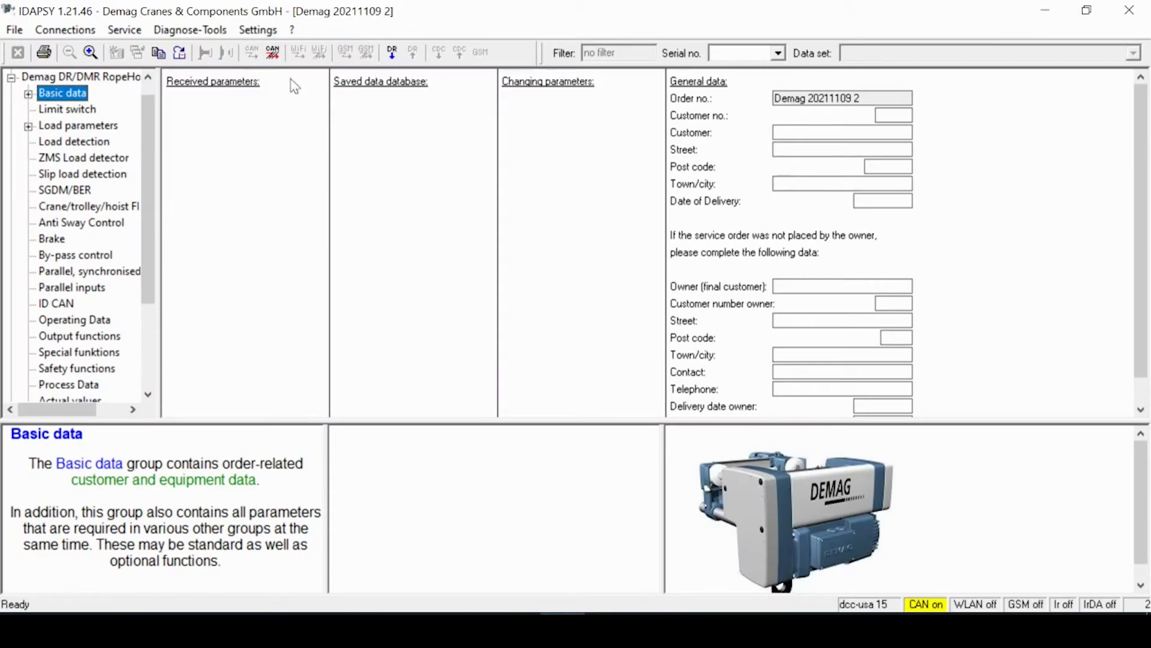
Read the DR parameters from the crane electrics and show Operating Data (hour counter 599:48:33).
click(394, 56)
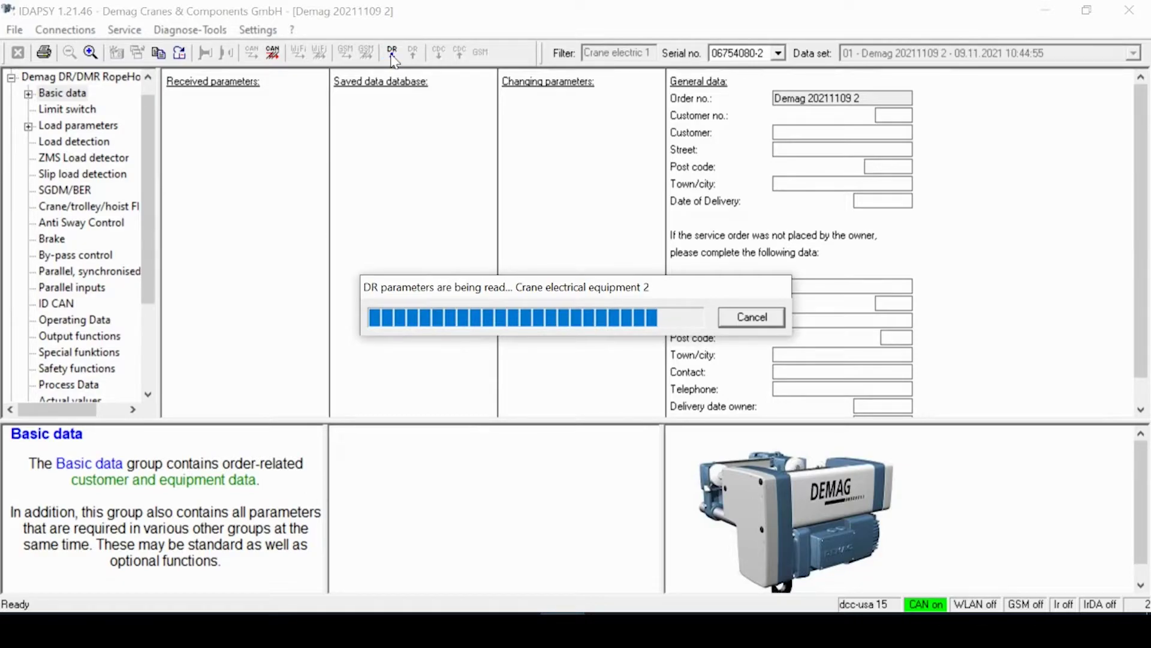
click(69, 320)
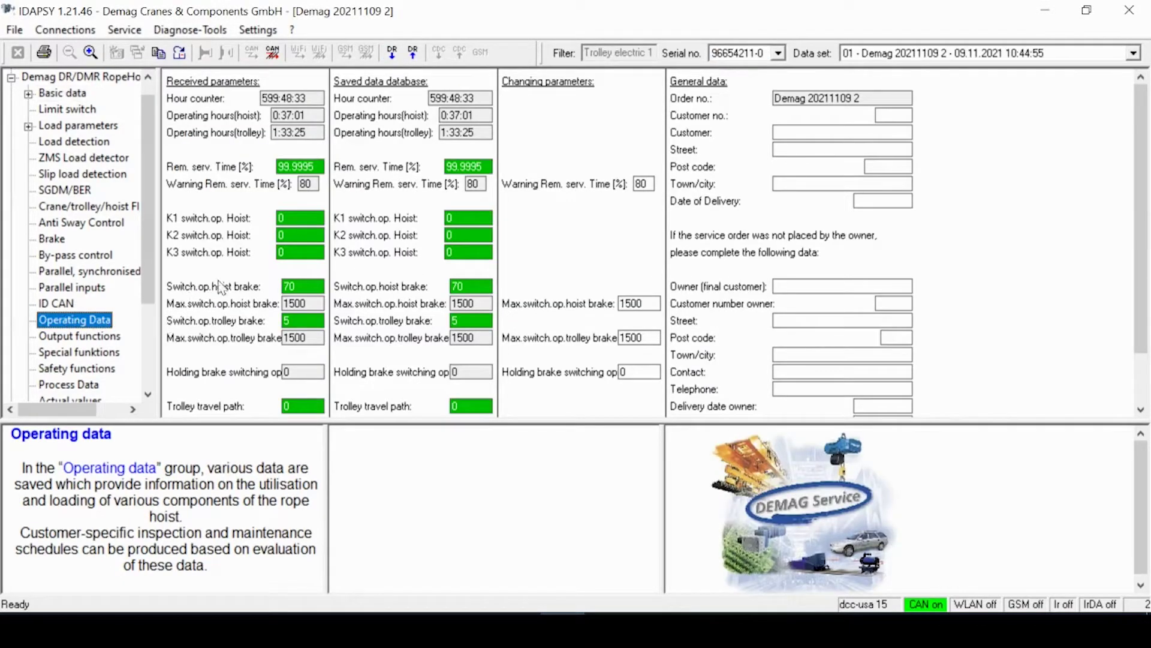
In Service > Reset, mark K1, K2, K3 switch.op. Hoist and Switch.op.trolley brake.
click(122, 30)
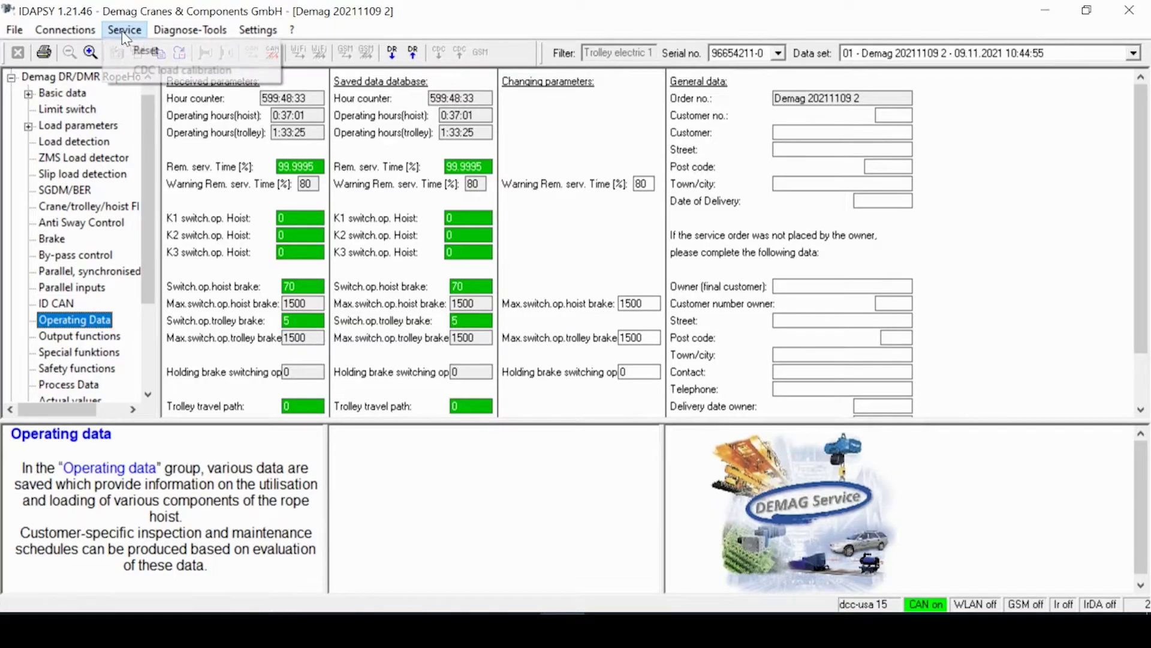
click(145, 52)
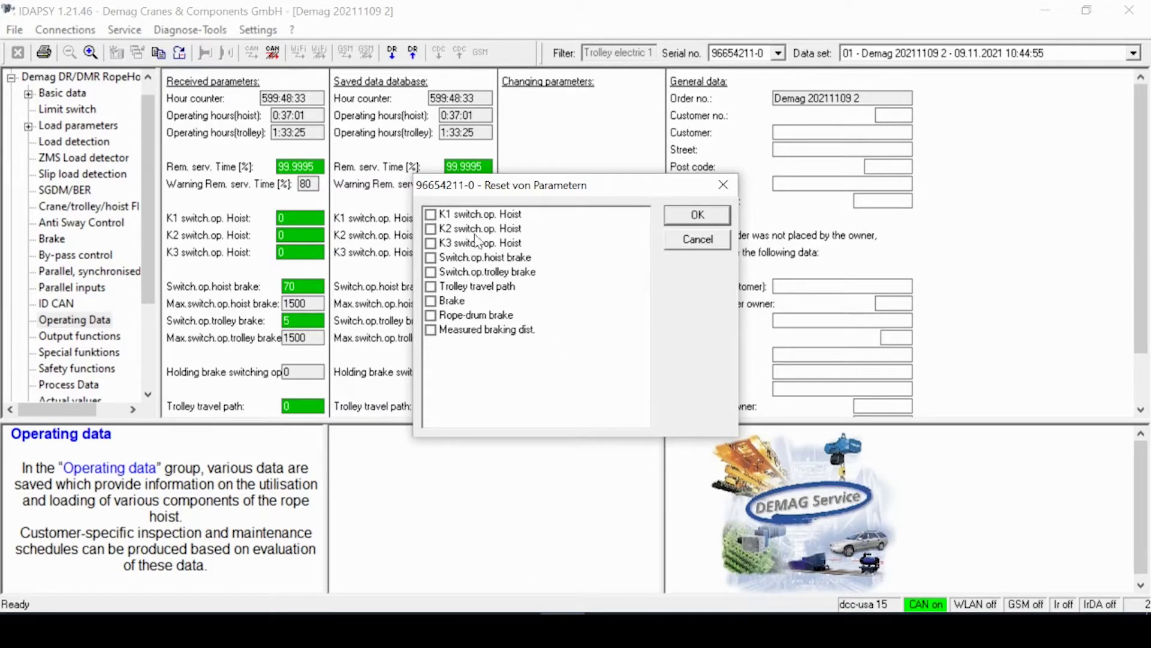
click(431, 214)
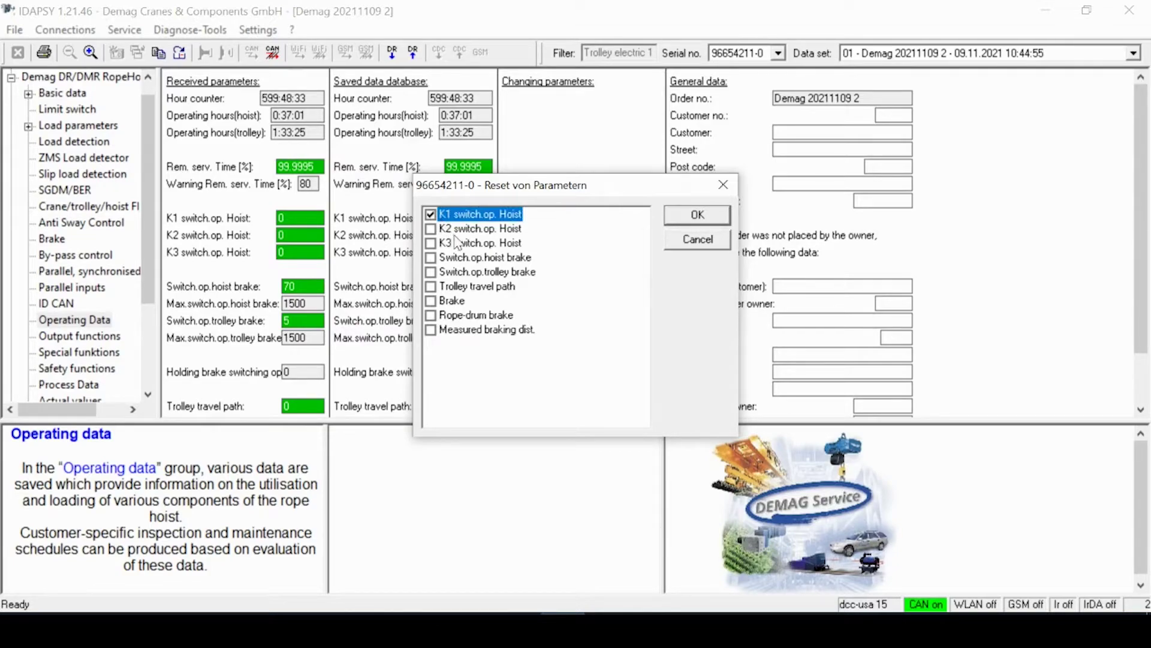
click(431, 229)
click(430, 244)
click(433, 273)
Confirm the reset, send the values to the hoist, and reset the control system.
click(697, 215)
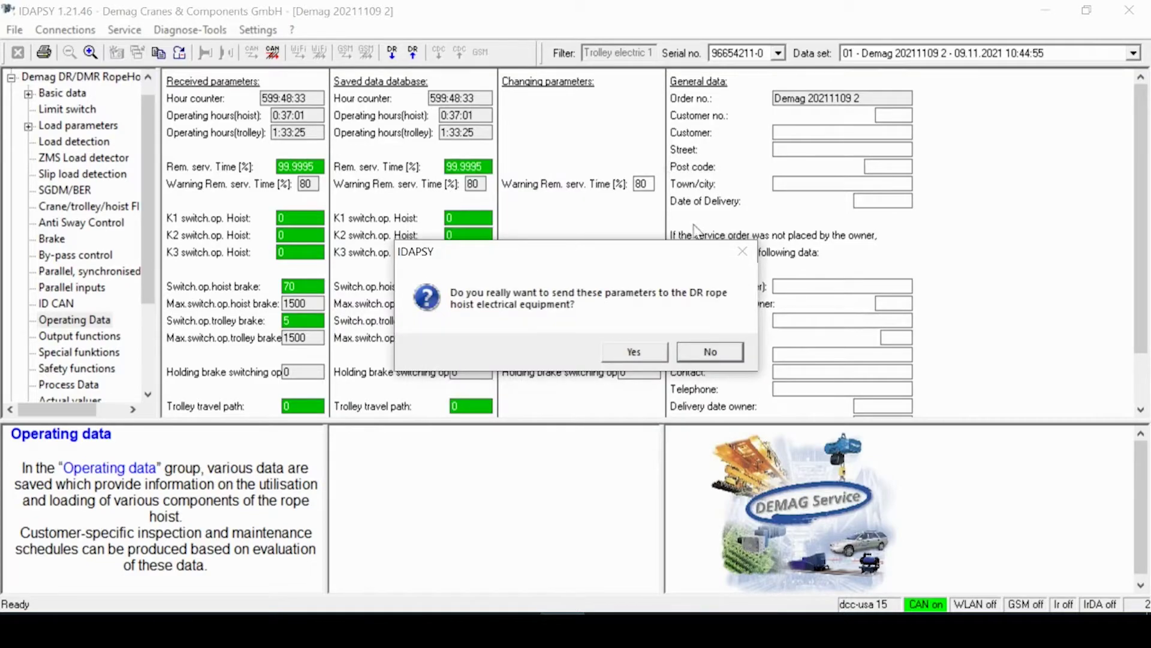
click(634, 353)
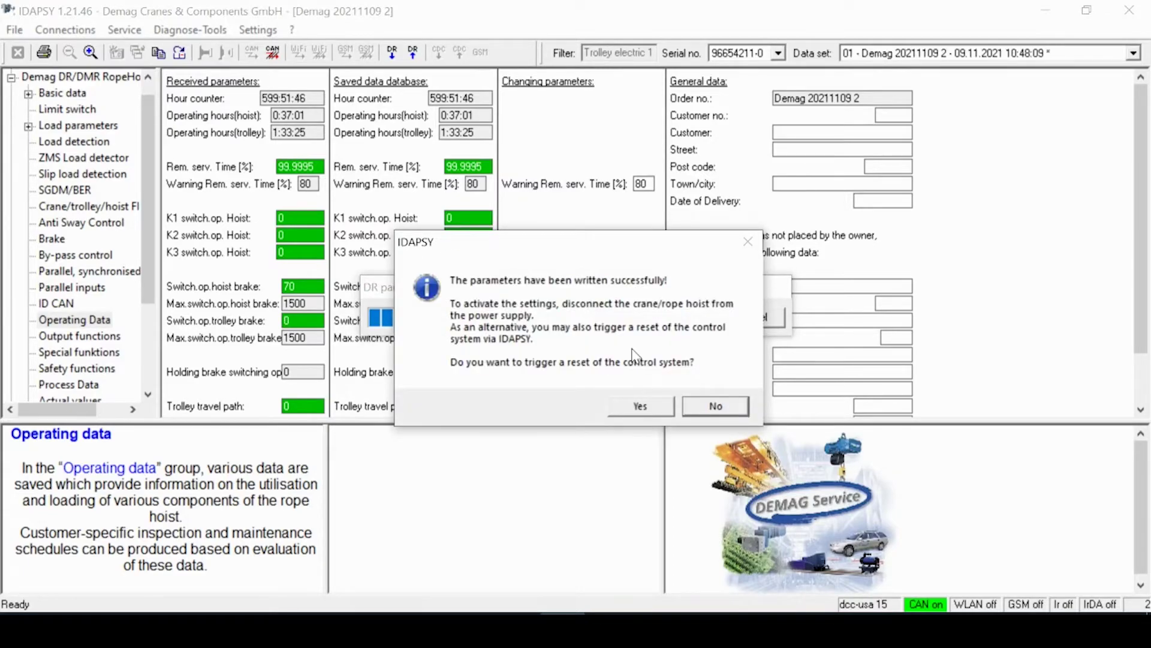
click(640, 408)
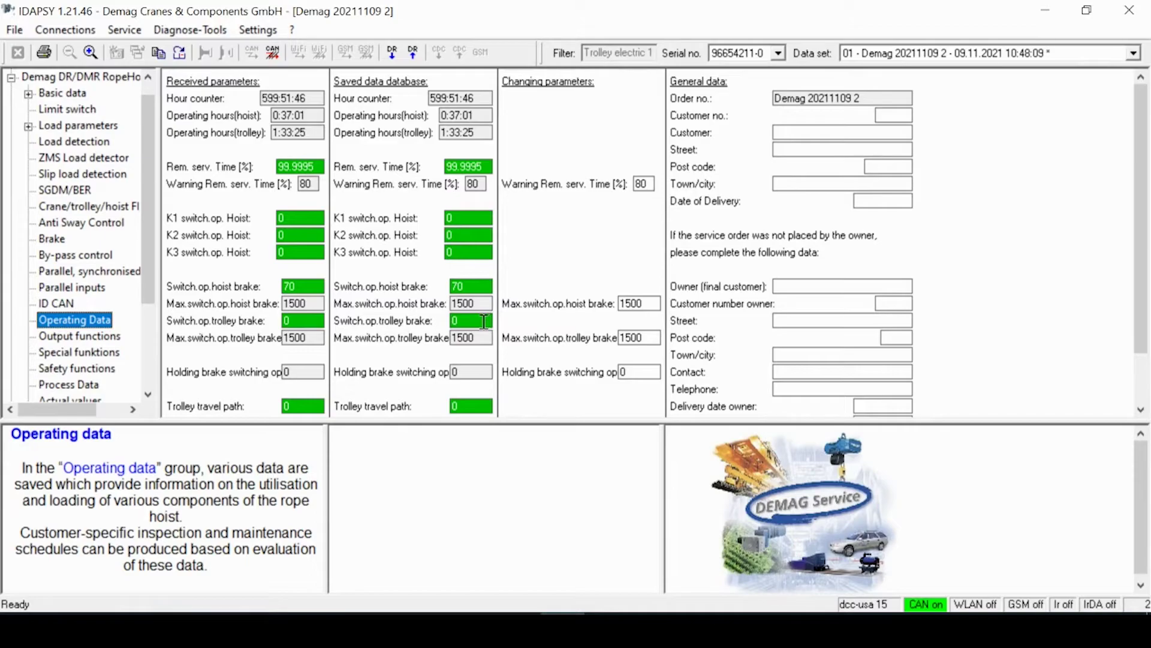
Reset Measured braking dist., write it to the hoist, and answer the control-system reset prompt.
click(114, 32)
click(131, 52)
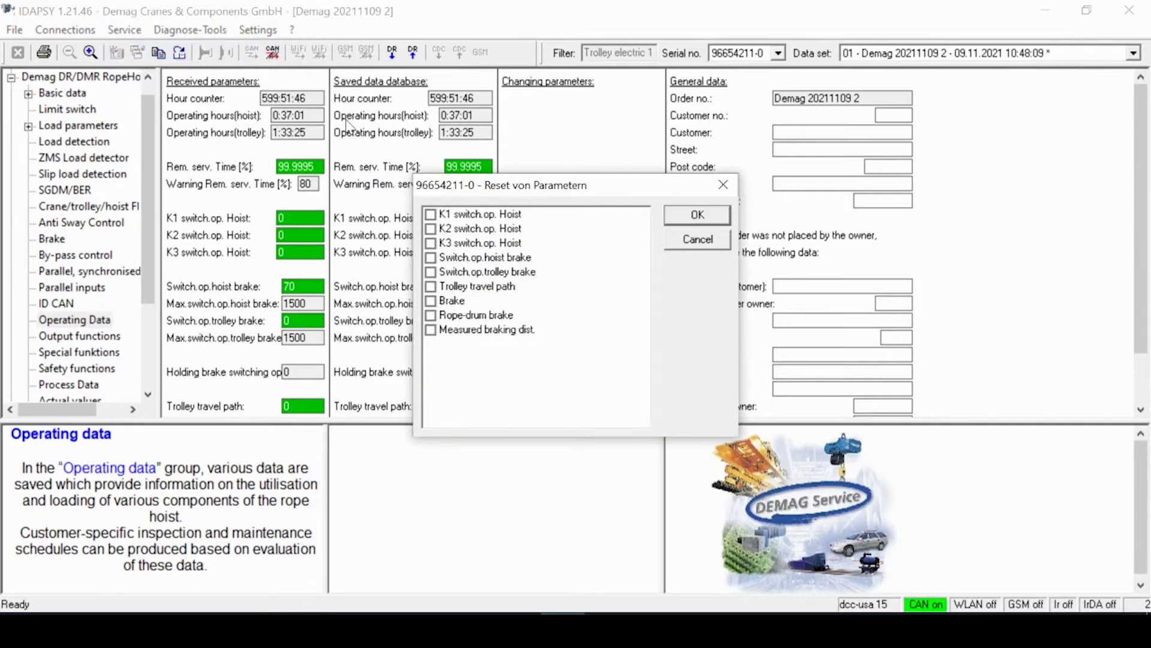
click(431, 331)
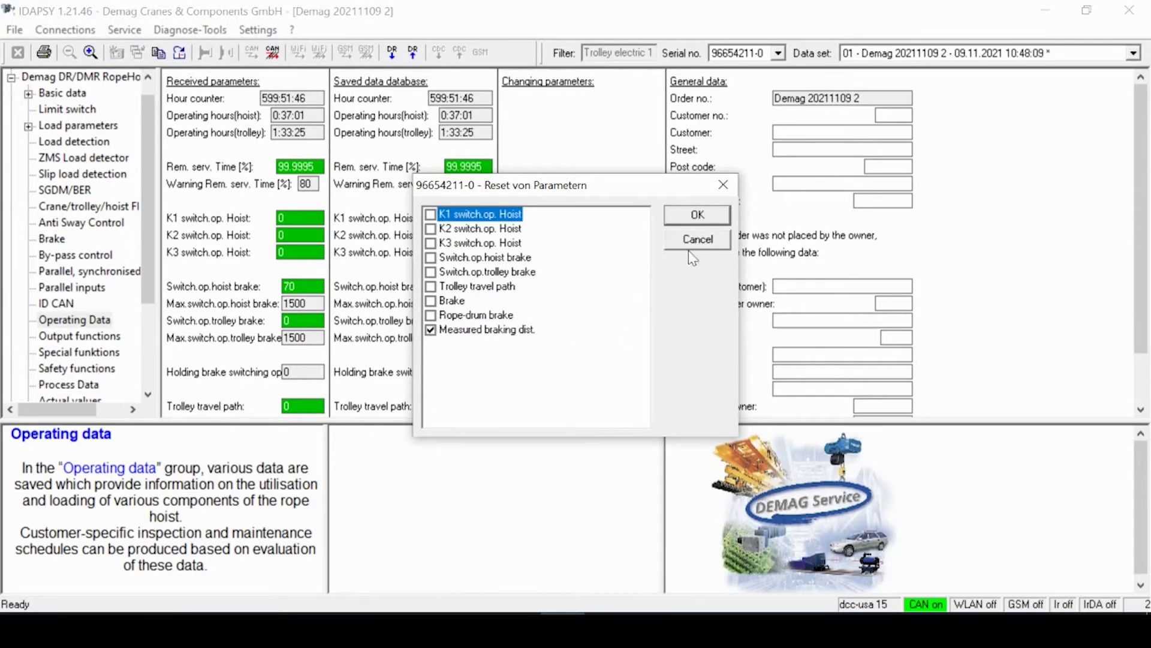
click(714, 222)
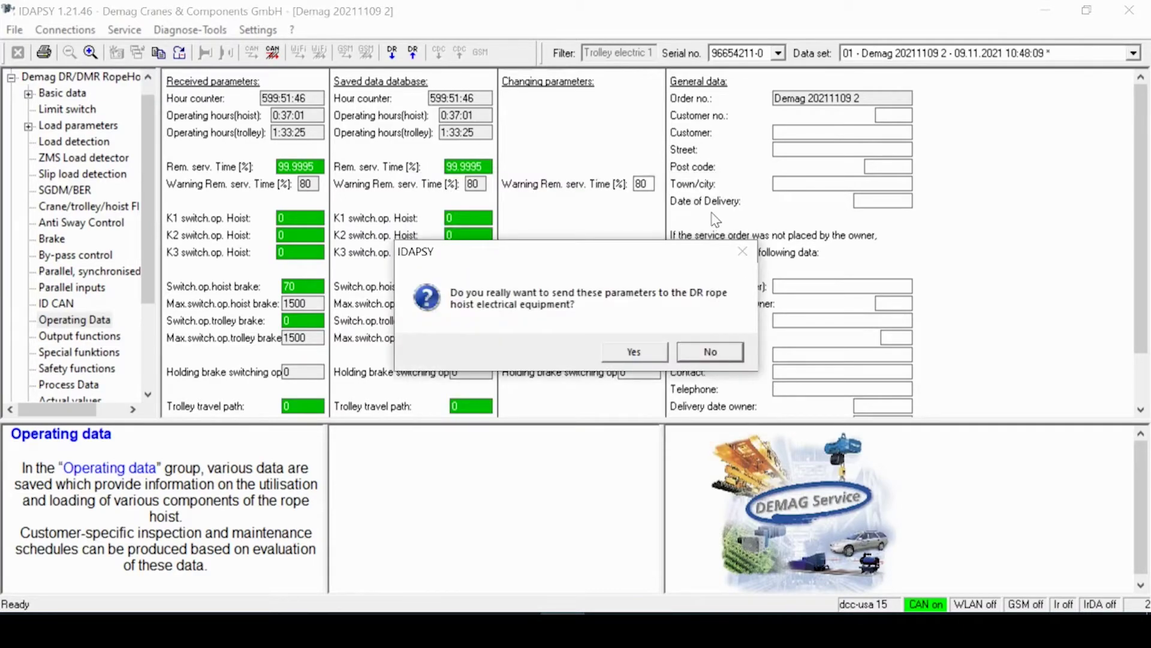
click(648, 351)
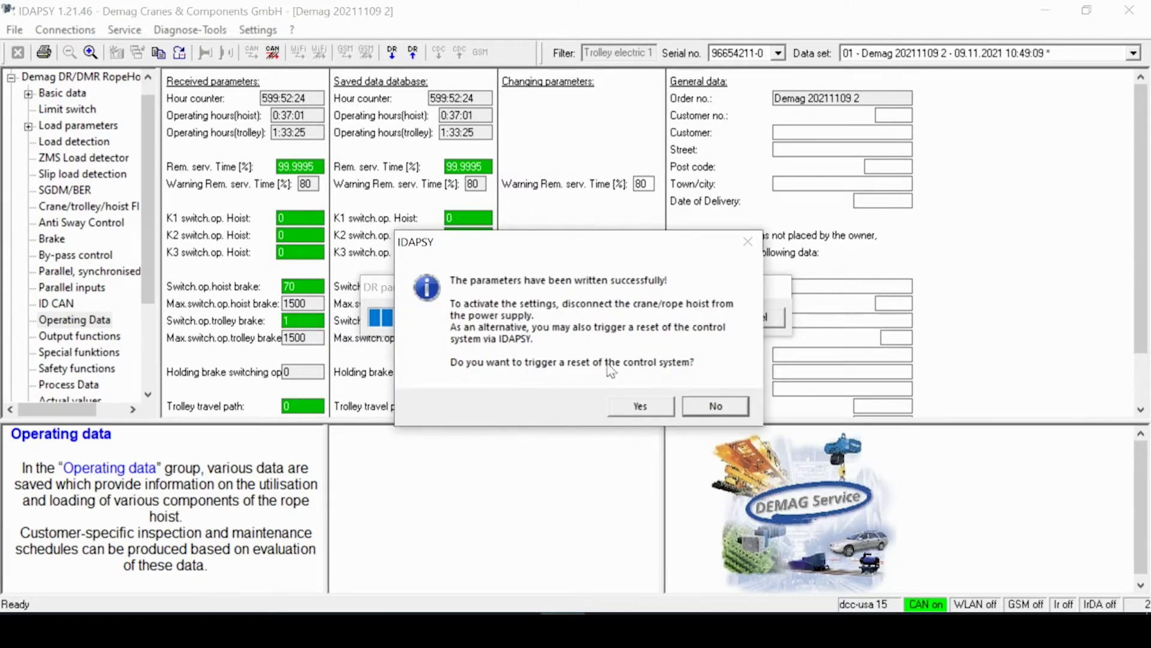
click(630, 406)
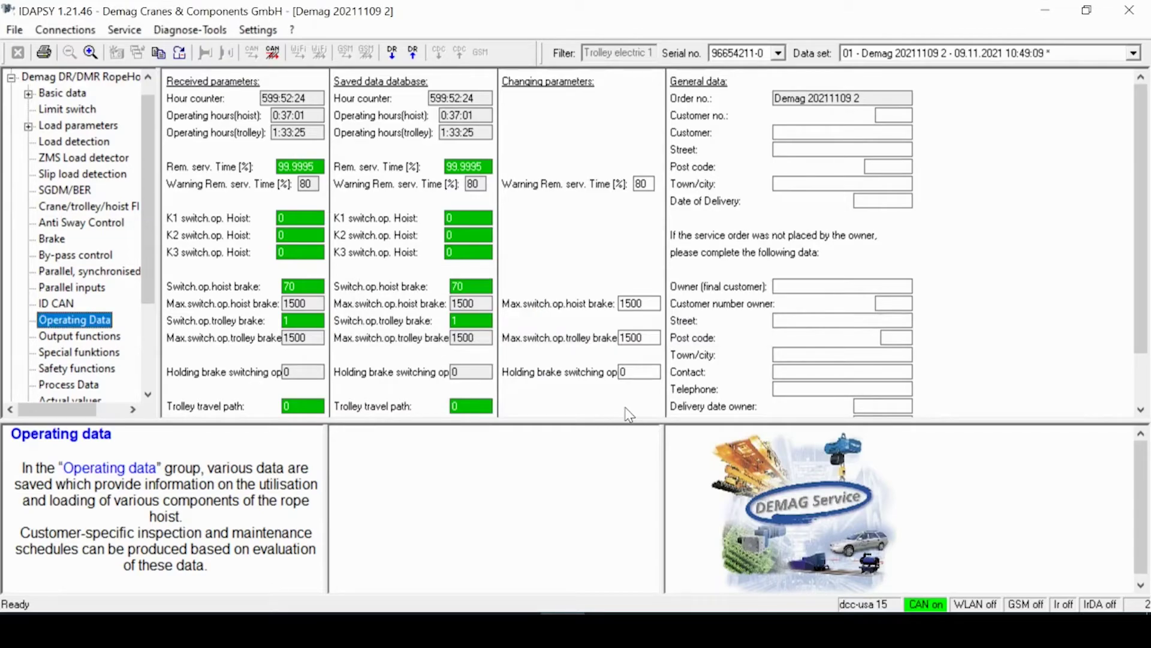
Reset the Brake counter, write it to the hoist, and answer the control-system reset prompt.
drag(1132, 261, 1132, 309)
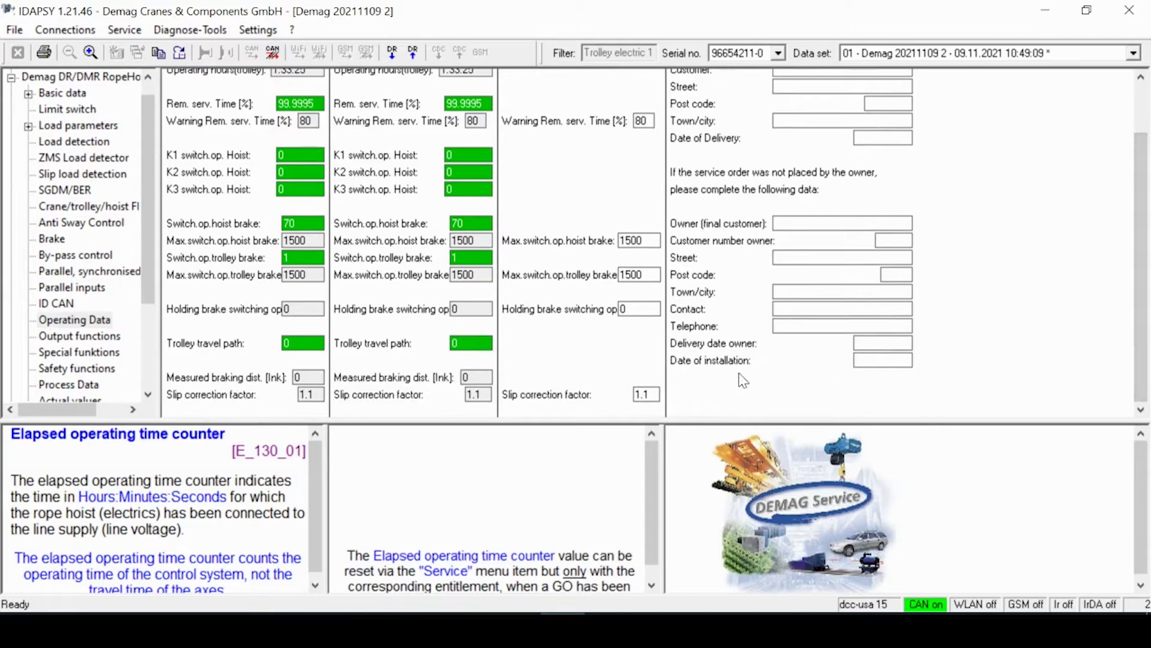
click(475, 377)
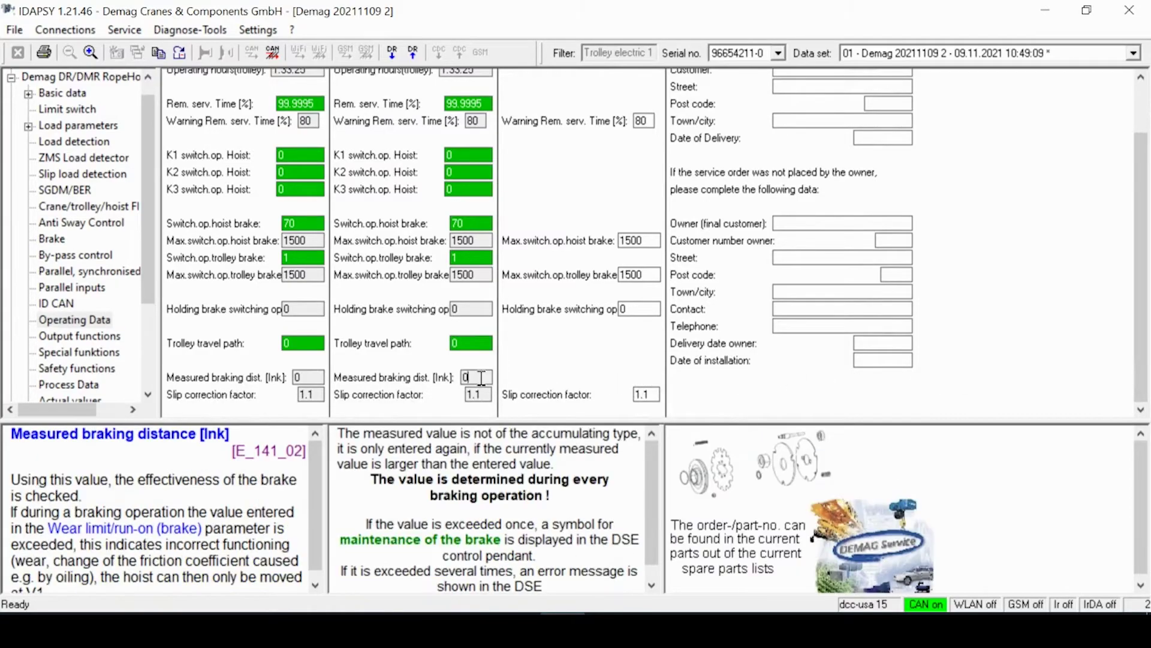
click(123, 30)
click(136, 48)
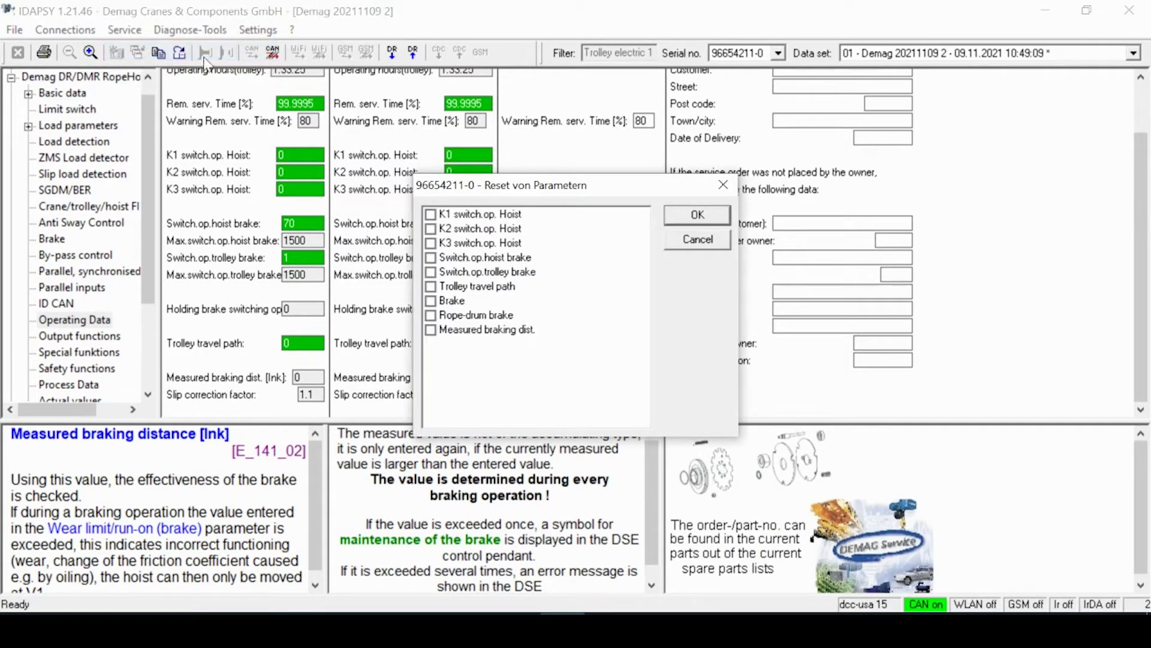
click(432, 301)
click(691, 222)
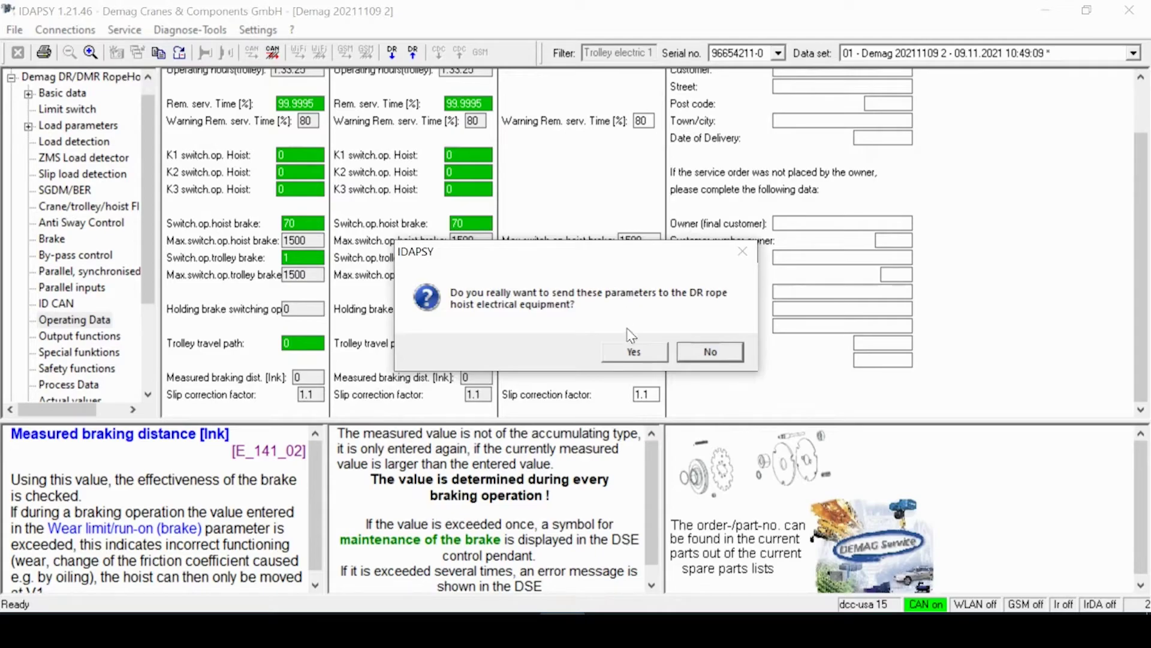
click(630, 353)
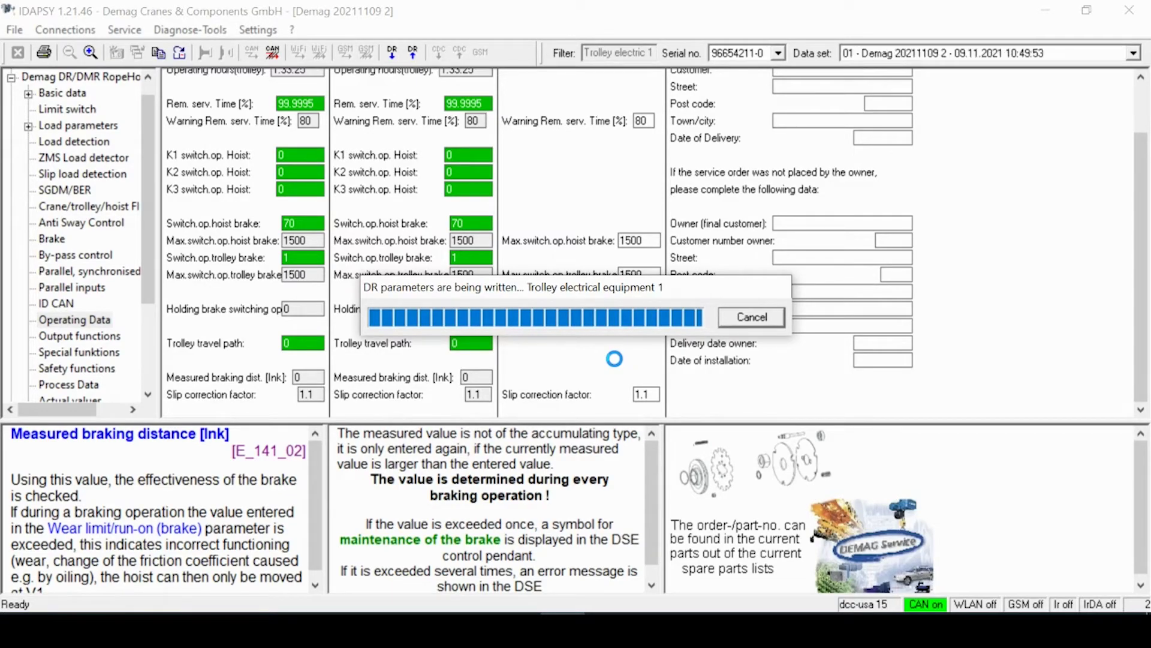
click(627, 406)
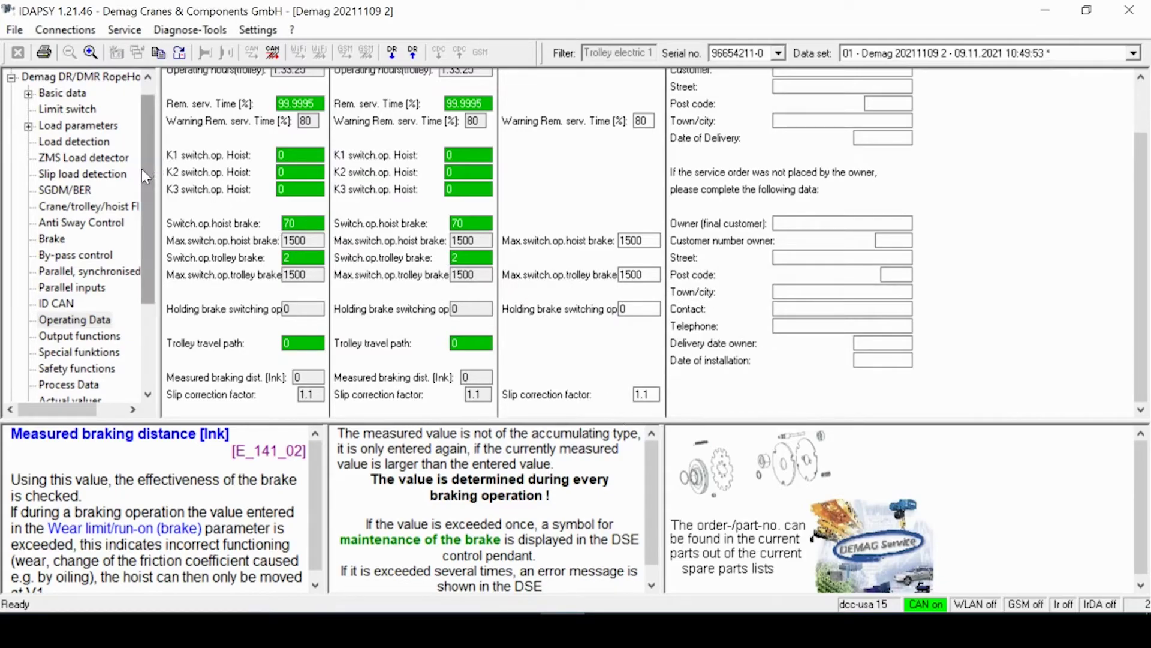
drag(146, 179, 157, 303)
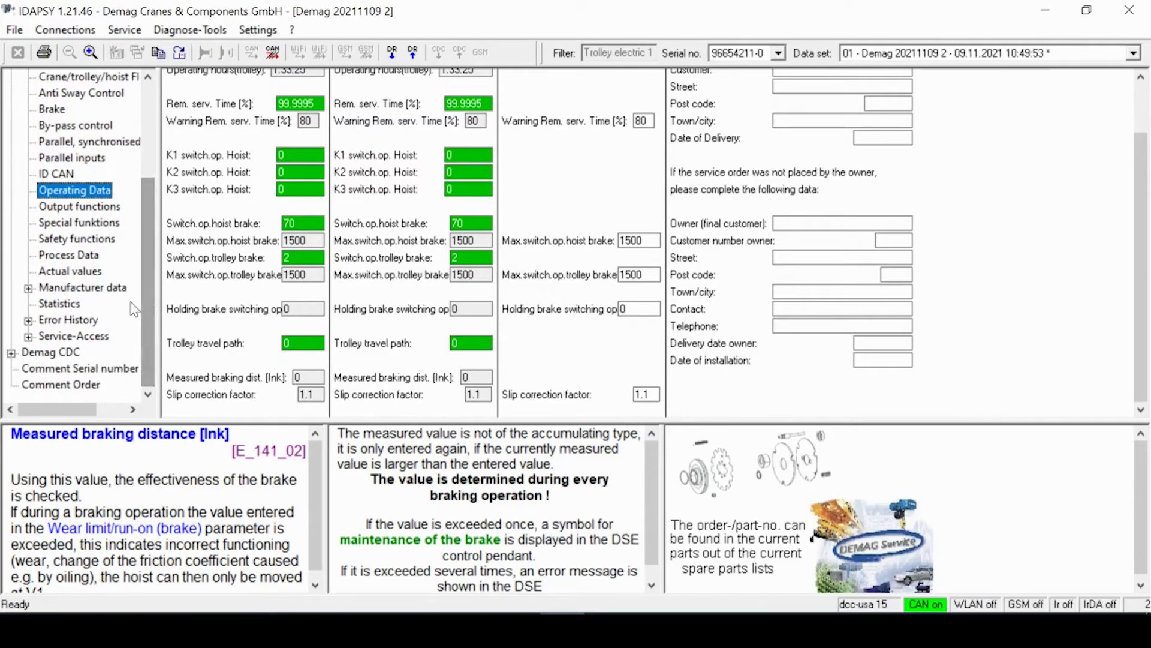
Confirm Brake reads 0 in Statistics, then return to Operating Data and open Service > Reset.
click(67, 304)
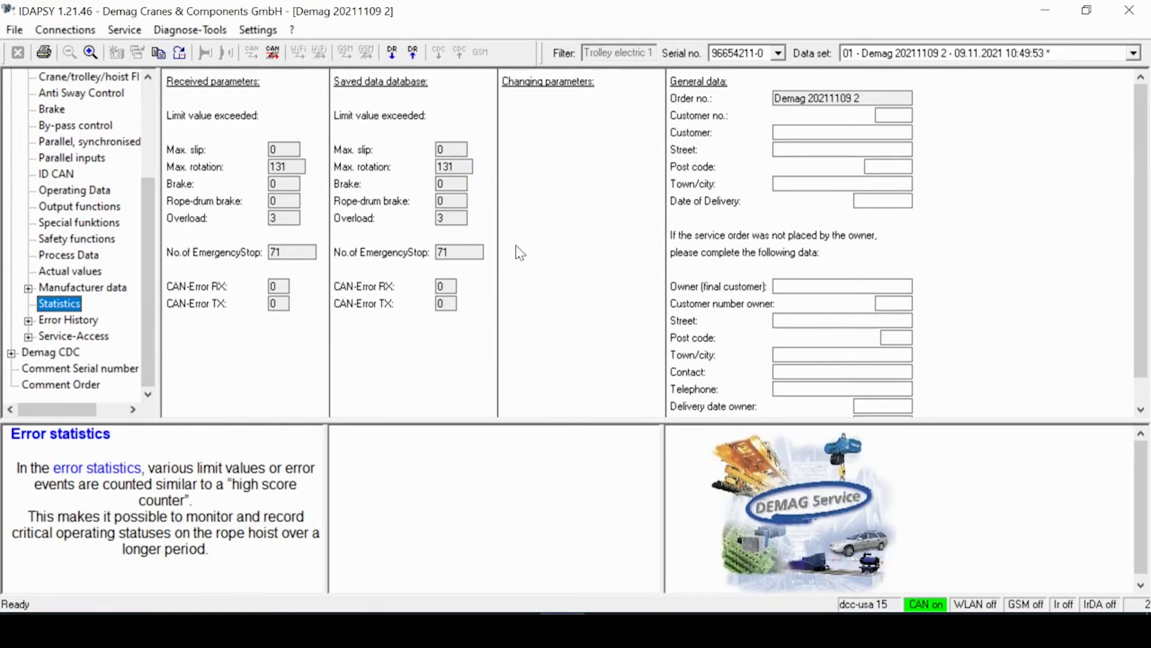
click(454, 183)
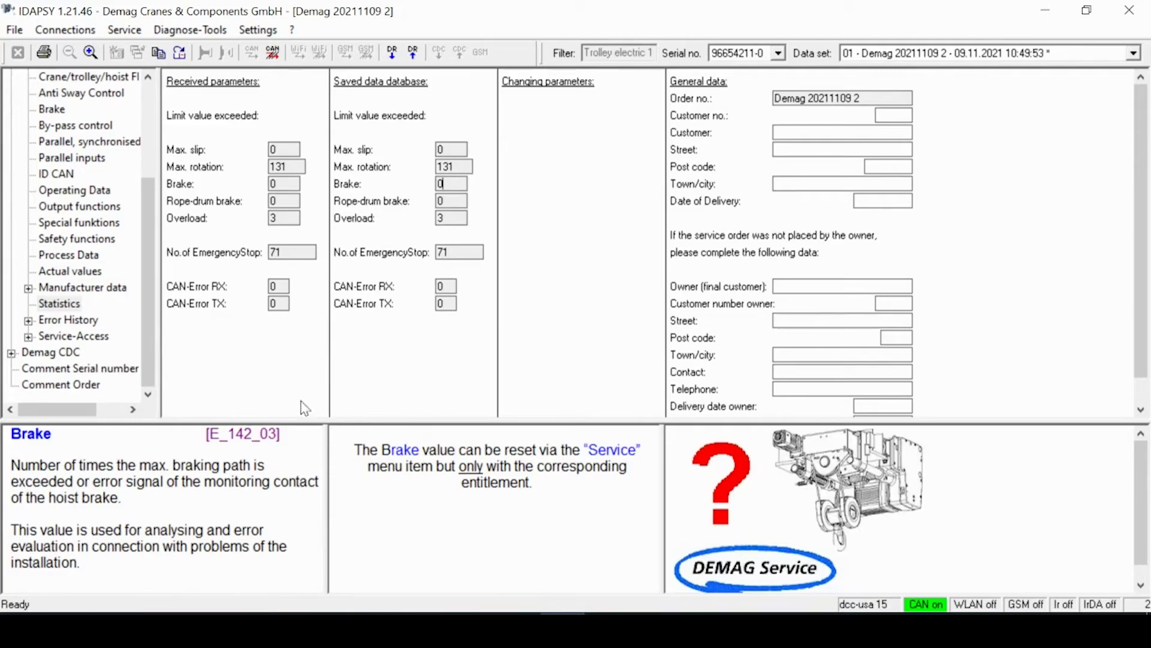
click(69, 192)
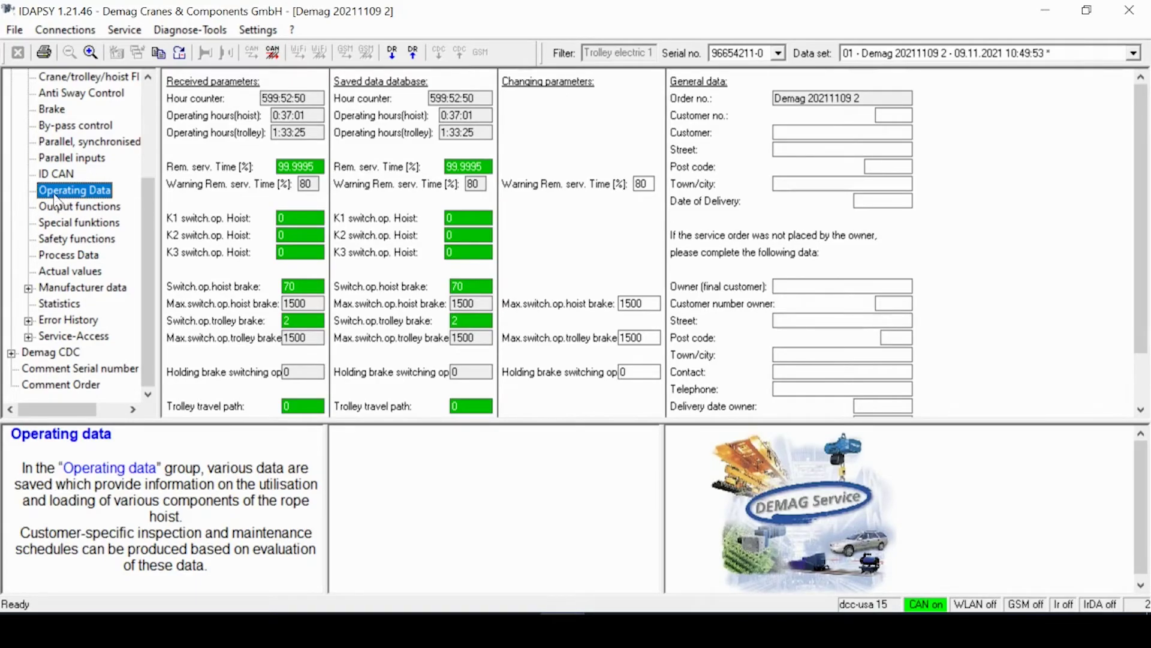
click(124, 29)
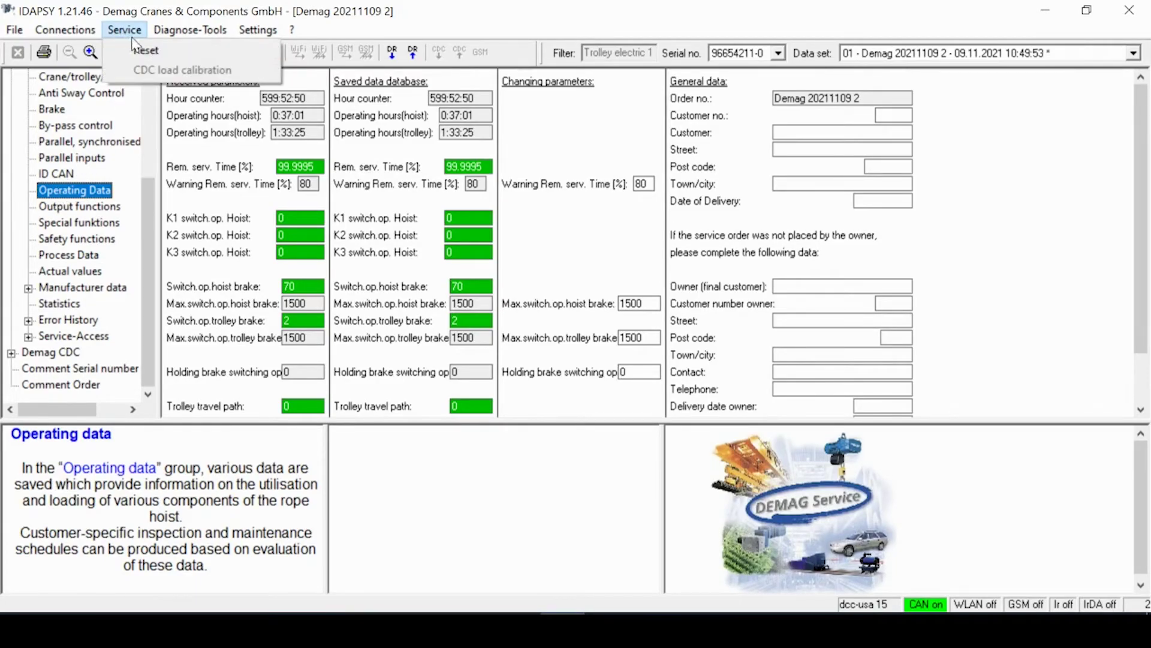
click(142, 52)
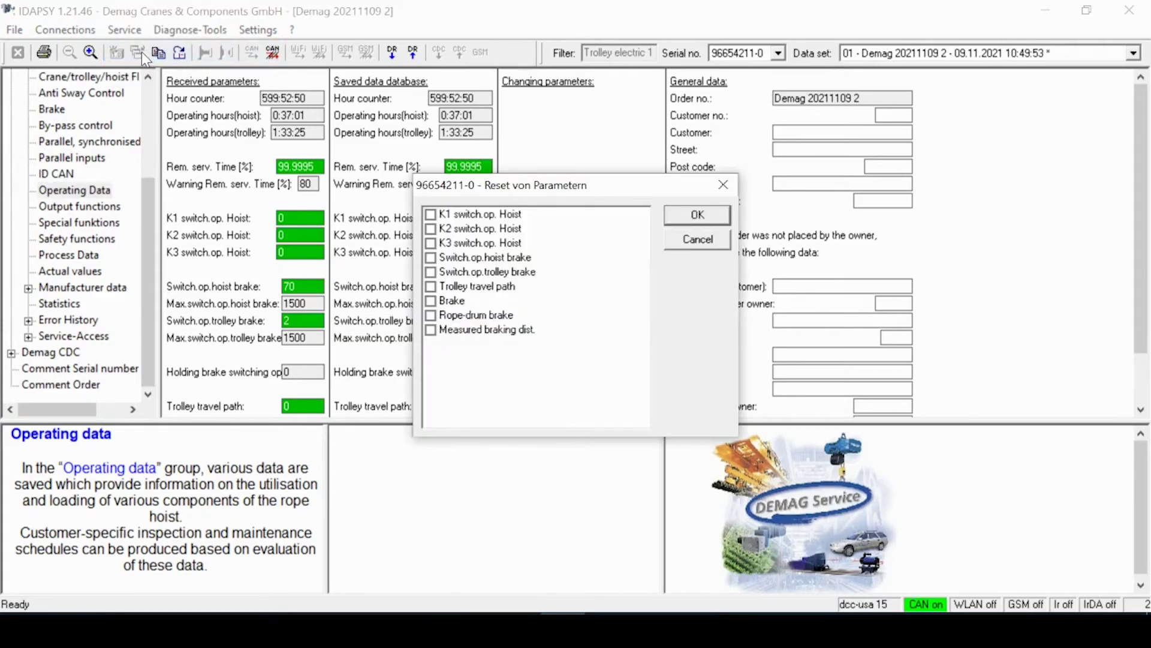